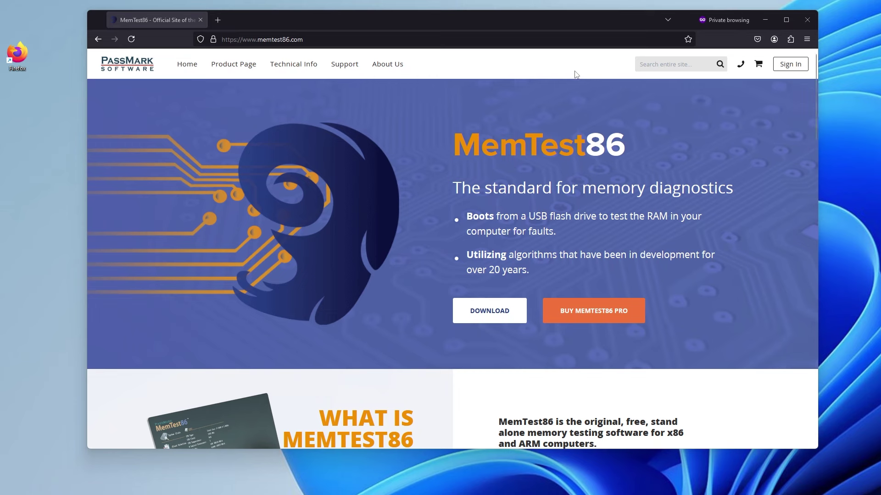
Step: Download the free MemTest86 package, memtest86-usb.zip, from the memtest86.com download page
{"action": "left_click", "coordinate": [479, 314]}
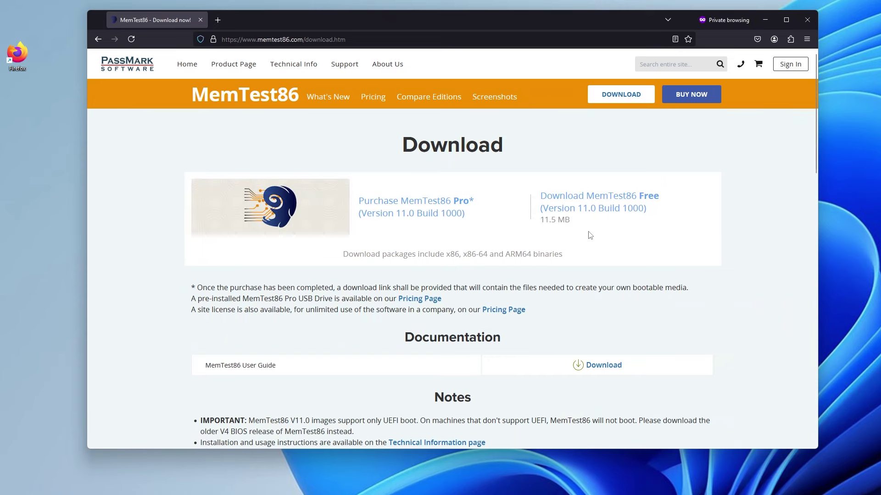
{"action": "left_click", "coordinate": [612, 211]}
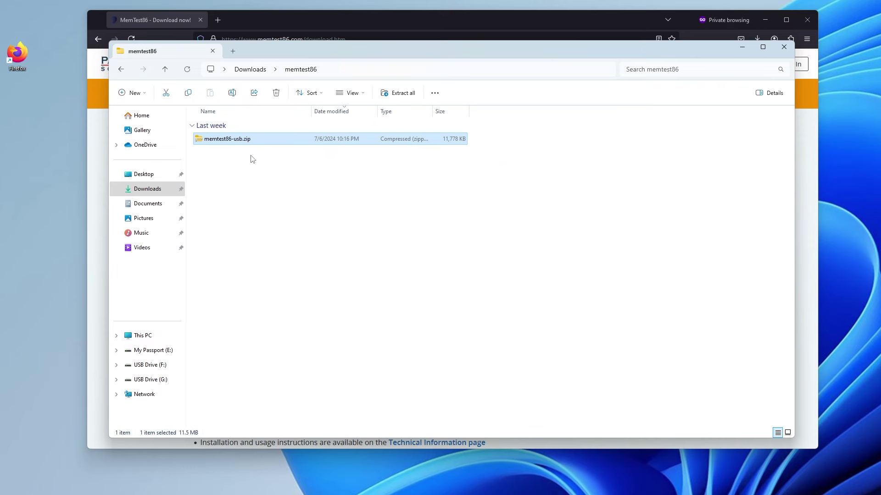
Step: Extract memtest86-usb.zip into its own memtest86-usb folder
{"action": "right_click", "coordinate": [238, 143]}
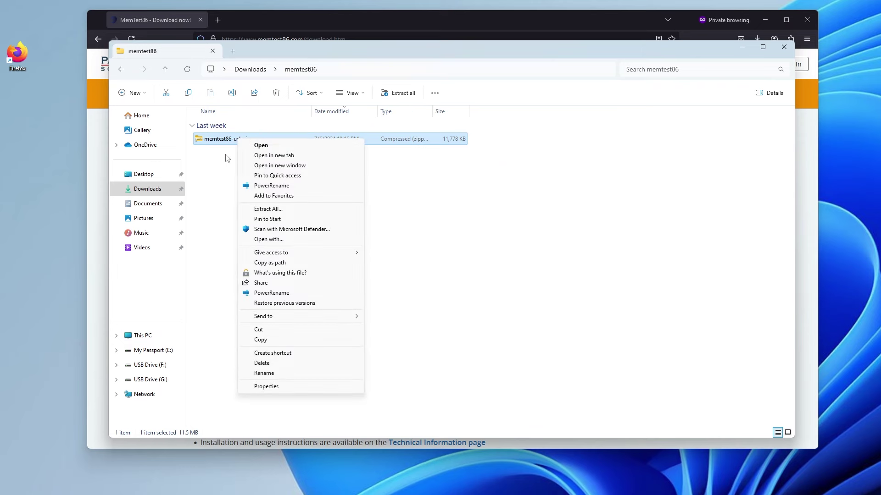
{"action": "left_click", "coordinate": [268, 209]}
{"action": "left_click", "coordinate": [869, 359]}
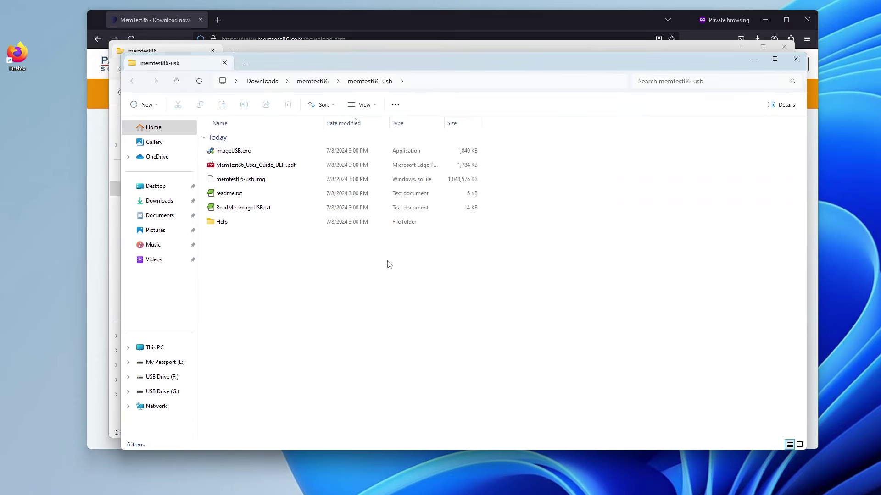
Step: Launch imageUSB and select the Mass Storage Device USB drive as the target
{"action": "double_click", "coordinate": [239, 155]}
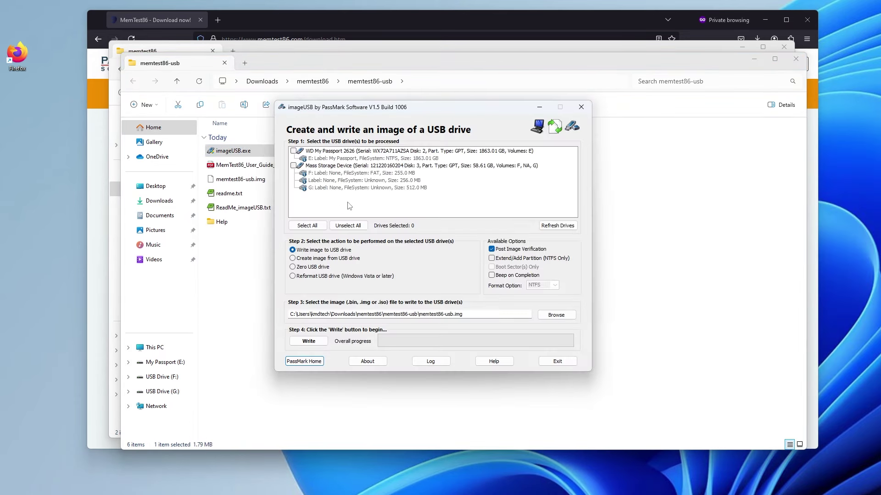
{"action": "left_click", "coordinate": [320, 167]}
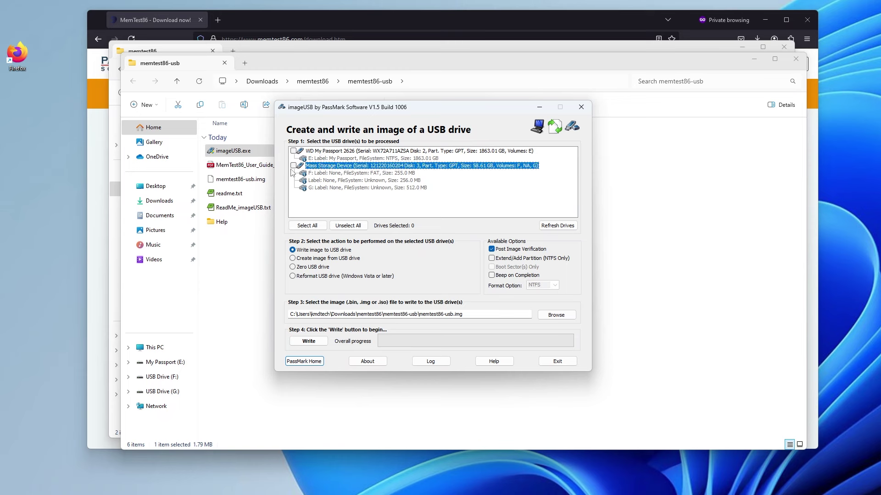
{"action": "left_click", "coordinate": [292, 166]}
Step: Write the MemTest86 image to the drive, accept both warnings, then close imageUSB
{"action": "mouse_move", "coordinate": [507, 253]}
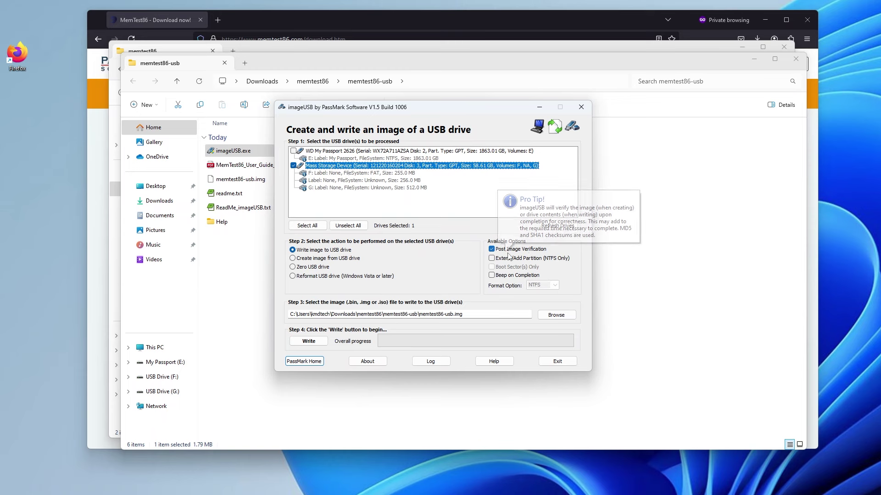
{"action": "left_click", "coordinate": [308, 342]}
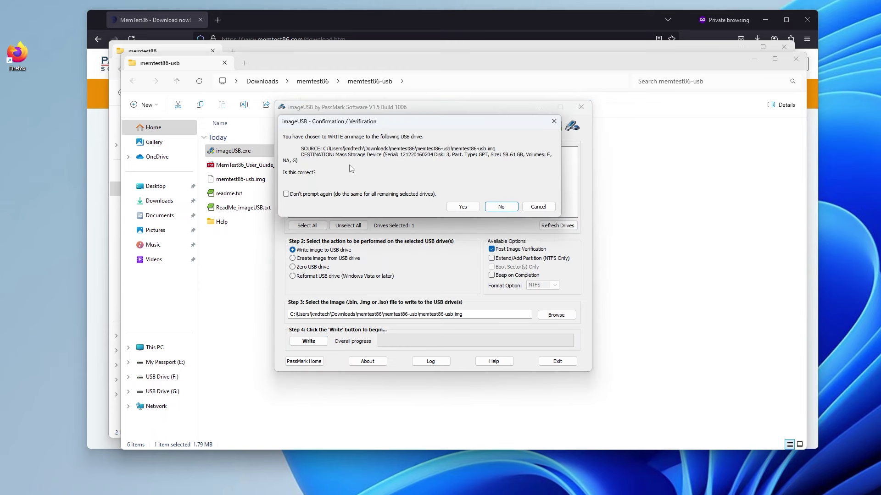
{"action": "left_click", "coordinate": [464, 208]}
{"action": "left_click", "coordinate": [532, 306]}
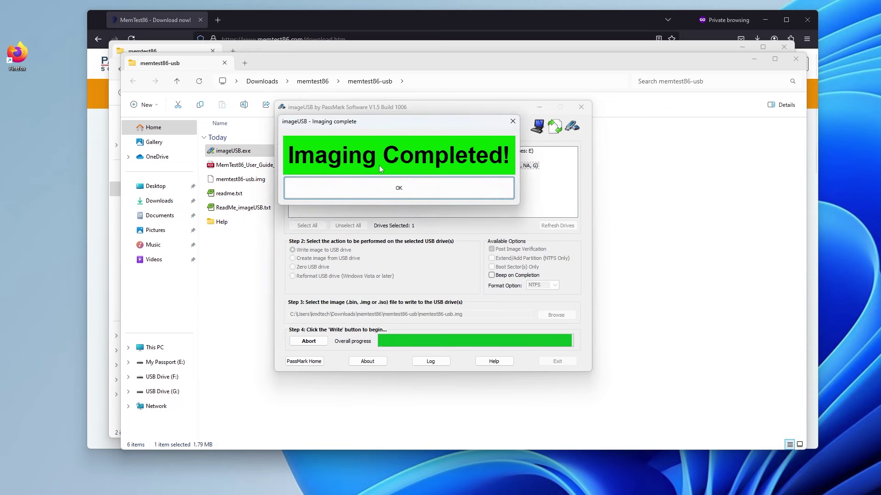
{"action": "left_click", "coordinate": [396, 191]}
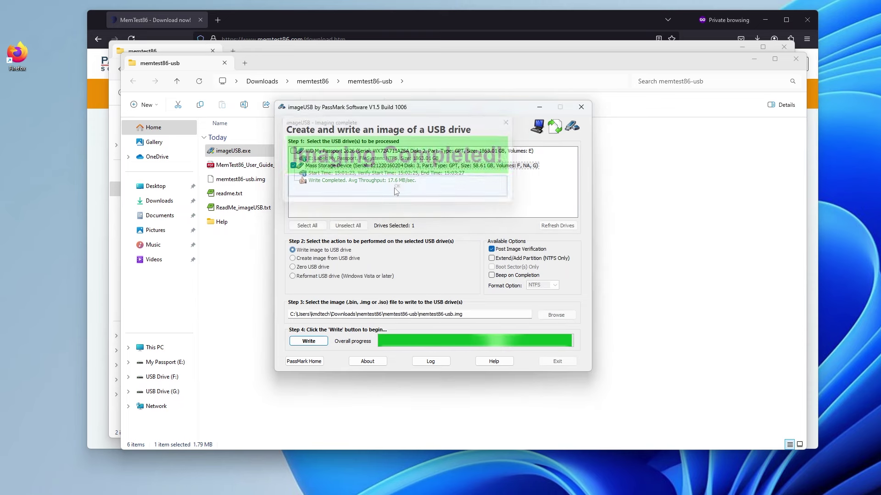
{"action": "left_click", "coordinate": [559, 362]}
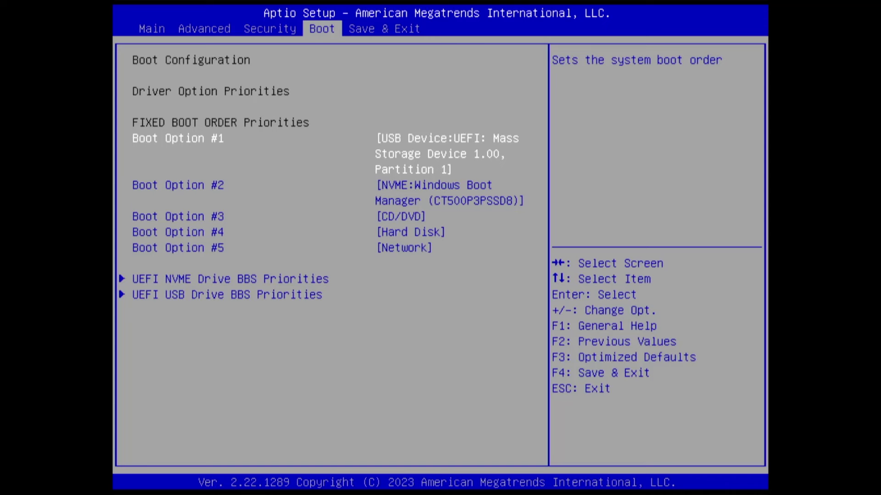
Step: Boot from the UEFI Mass Storage Device Partition 1 override under Save & Exit
{"action": "key", "text": "Right"}
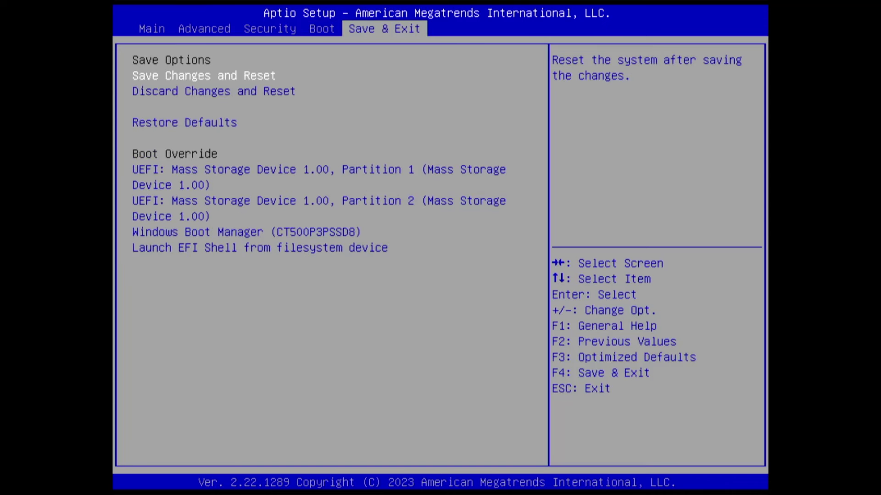
{"action": "key", "text": "Down"}
{"action": "key", "text": "Down"}
{"action": "key", "text": "Down"}
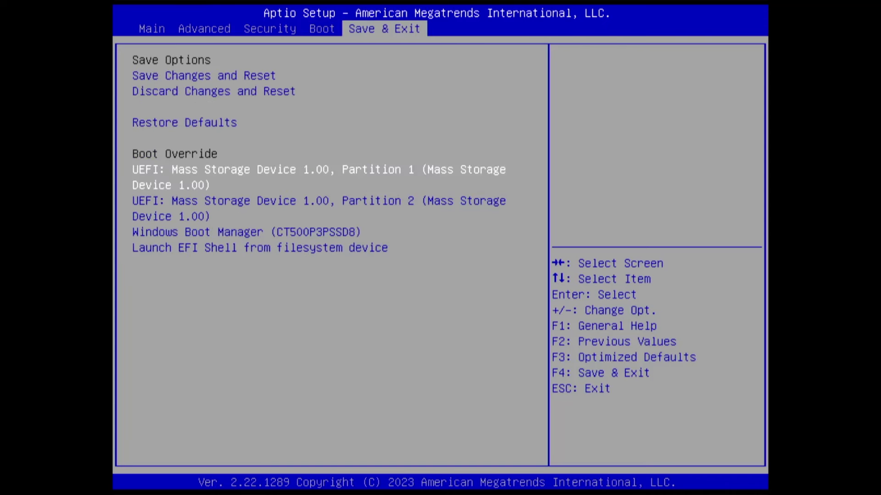
{"action": "key", "text": "Up"}
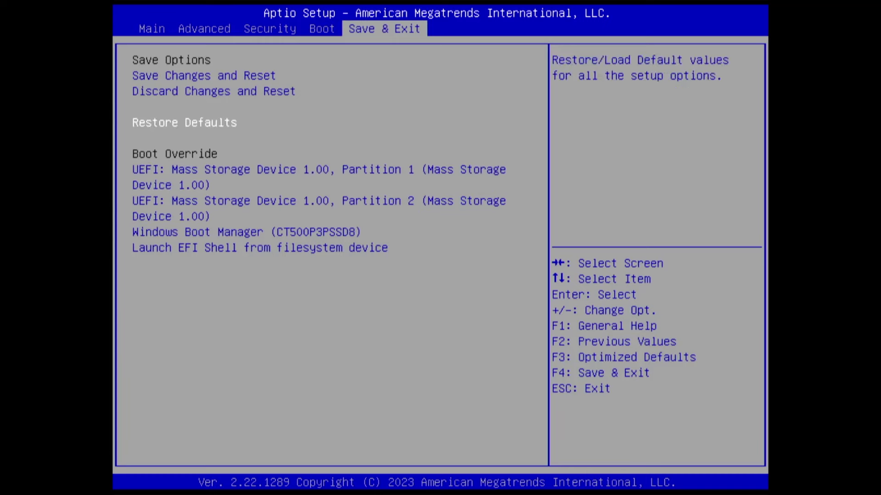
{"action": "key", "text": "Down"}
{"action": "key", "text": "Down"}
{"action": "key", "text": "Up"}
{"action": "key", "text": "Up"}
{"action": "key", "text": "Down"}
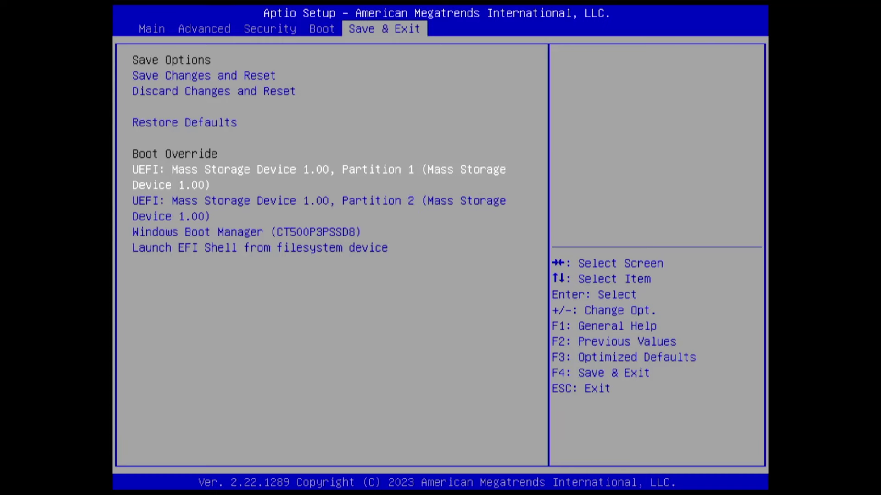
{"action": "key", "text": "Return"}
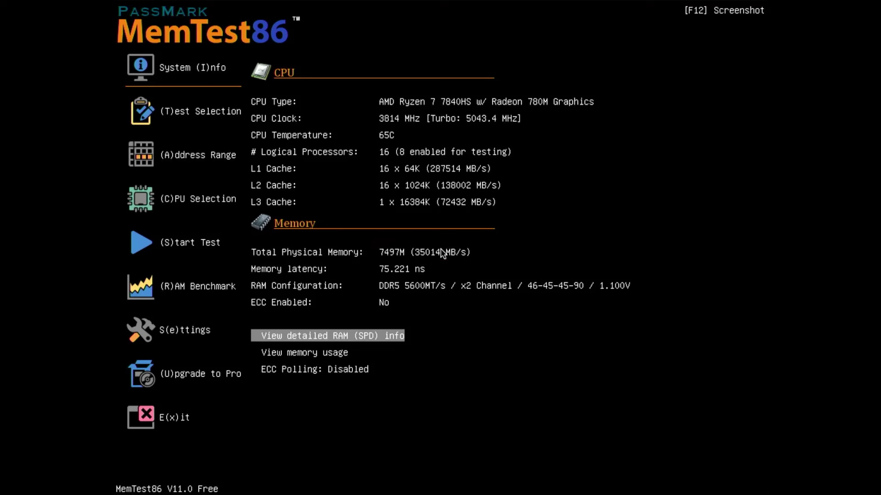
{"action": "key", "text": "Return"}
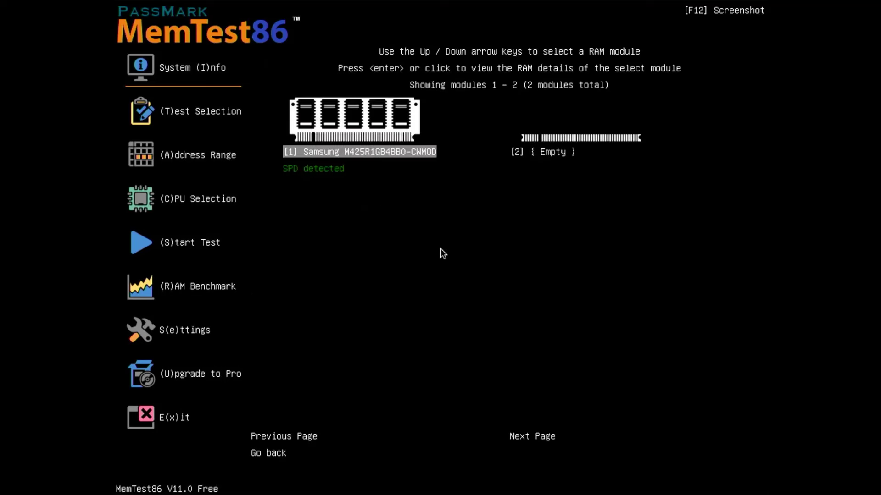
{"action": "key", "text": "Down"}
{"action": "key", "text": "Down"}
{"action": "key", "text": "Down"}
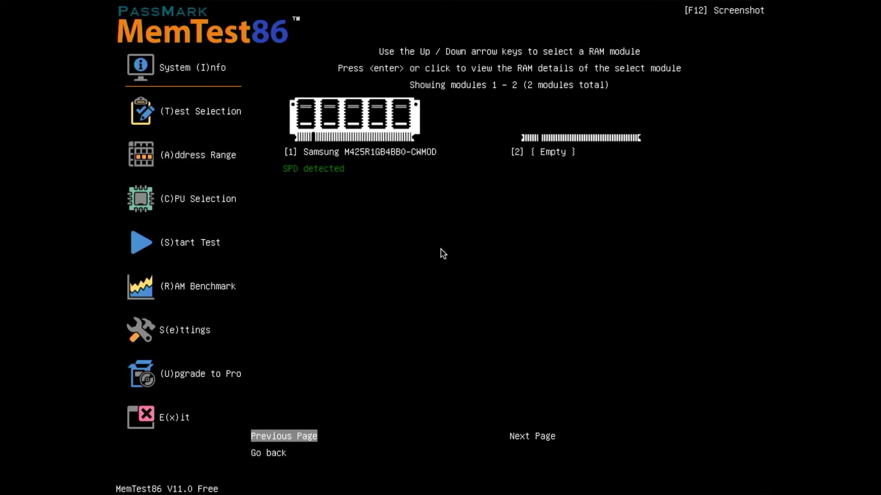
{"action": "key", "text": "Return"}
{"action": "key", "text": "Down"}
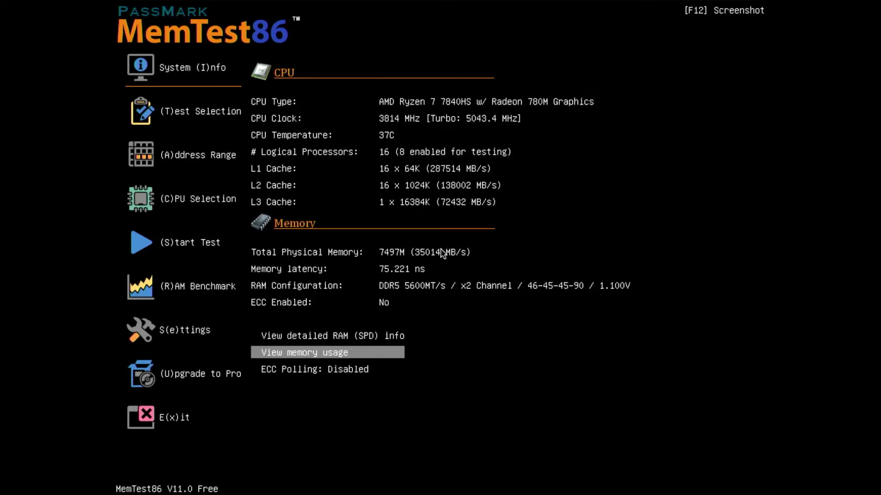
{"action": "key", "text": "Return"}
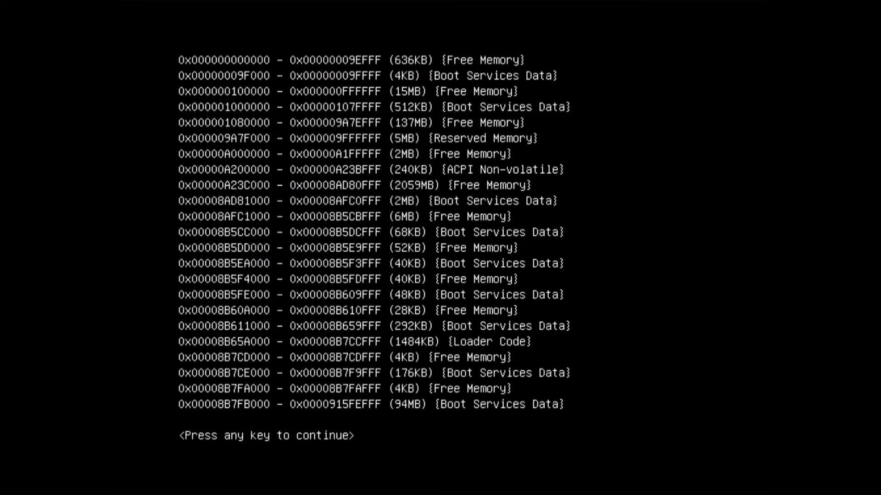
{"action": "key", "text": "Return"}
{"action": "key", "text": "Return"}
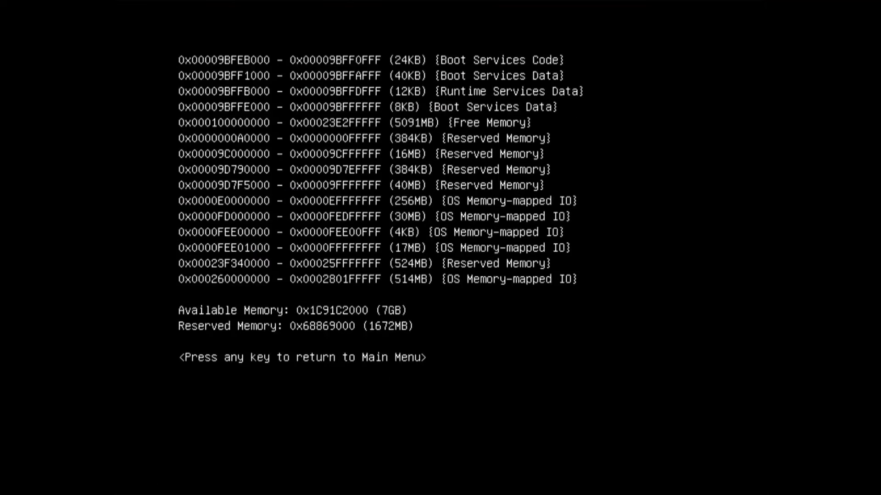
{"action": "key", "text": "Return"}
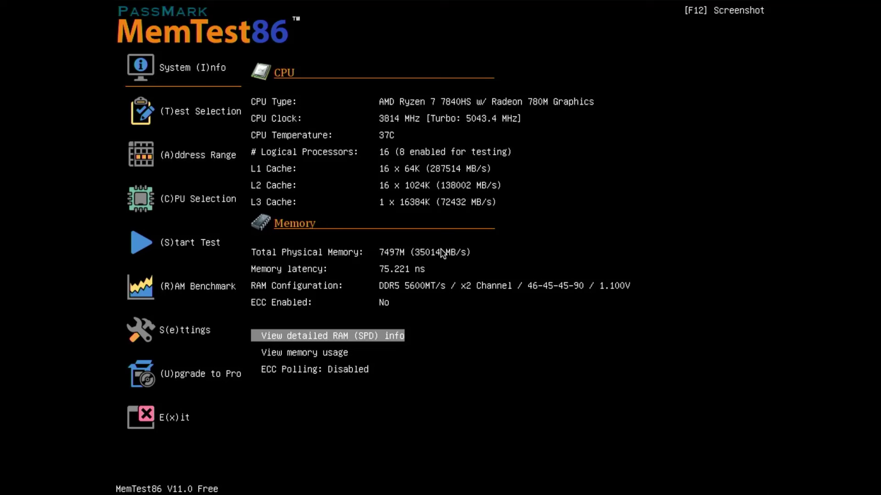
Step: Enable Test 14 (DMA test) in Test Selection and begin editing the number of passes
{"action": "key", "text": "t"}
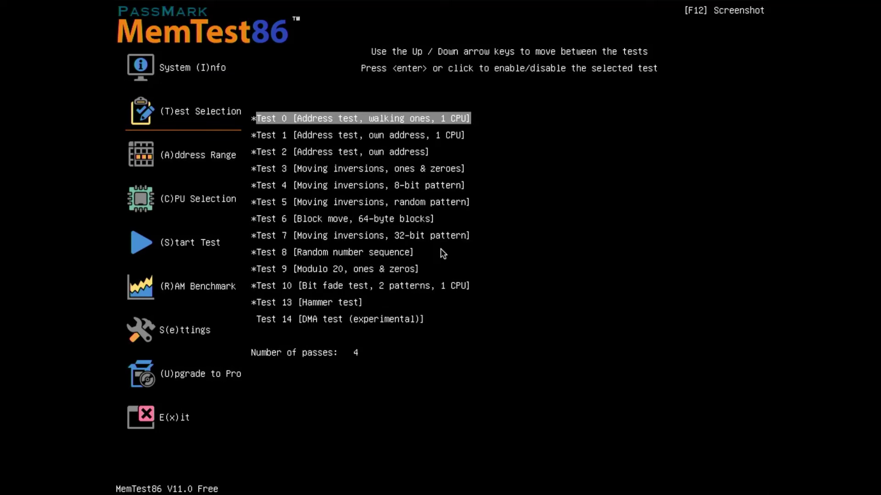
{"action": "key", "text": "Down"}
{"action": "key", "text": "Down"}
{"action": "key", "text": "Down"}
{"action": "key", "text": "Down"}
{"action": "key", "text": "Down"}
{"action": "key", "text": "Down"}
{"action": "key", "text": "Down"}
{"action": "key", "text": "Down"}
{"action": "key", "text": "Down"}
{"action": "key", "text": "Down"}
{"action": "key", "text": "Down"}
{"action": "key", "text": "Down"}
{"action": "key", "text": "Down"}
{"action": "key", "text": "Up"}
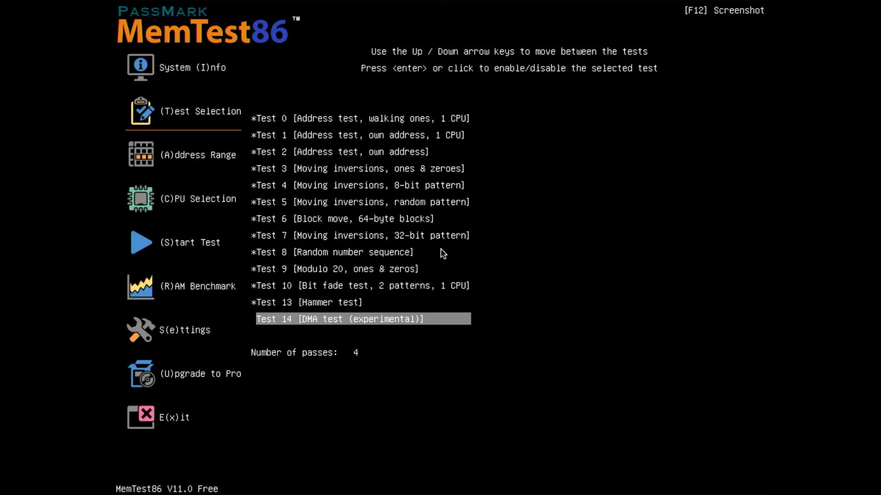
{"action": "key", "text": "Up"}
{"action": "key", "text": "Down"}
{"action": "key", "text": "Return"}
{"action": "key", "text": "Down"}
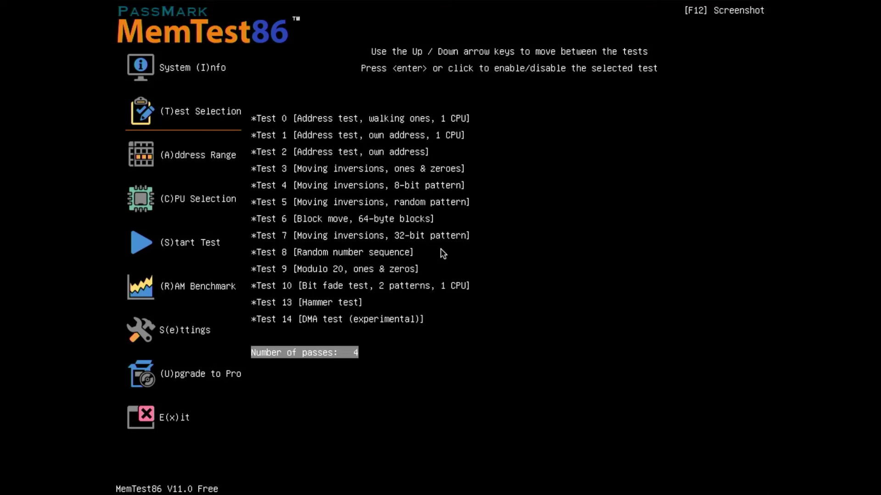
{"action": "key", "text": "Return"}
Step: Set the number of passes to 1, then view the Address Range and CPU Selection pages
{"action": "type", "text": "1"}
{"action": "key", "text": "Return"}
{"action": "key", "text": "a"}
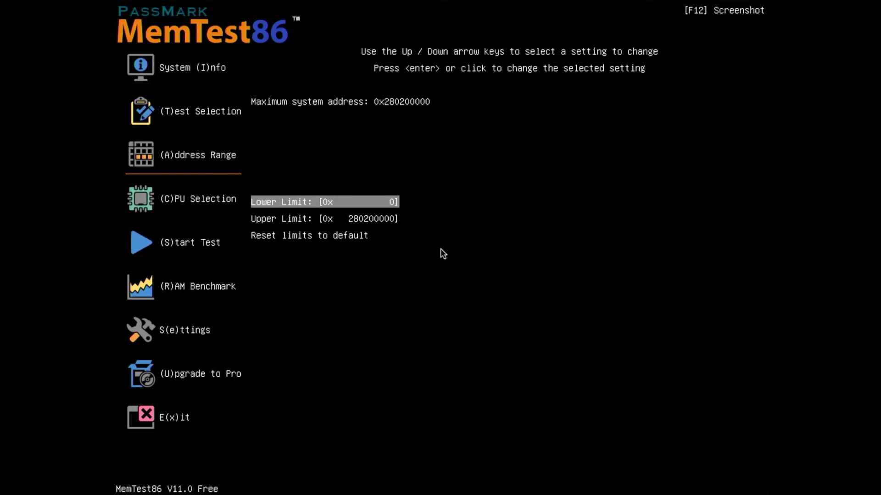
{"action": "key", "text": "c"}
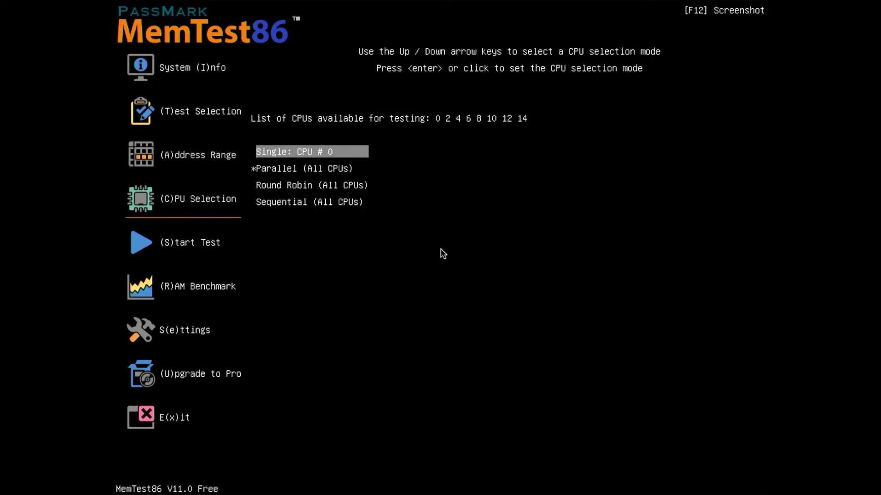
Step: On the Settings page, keep the language as English and move to the Resolution setting
{"action": "key", "text": "e"}
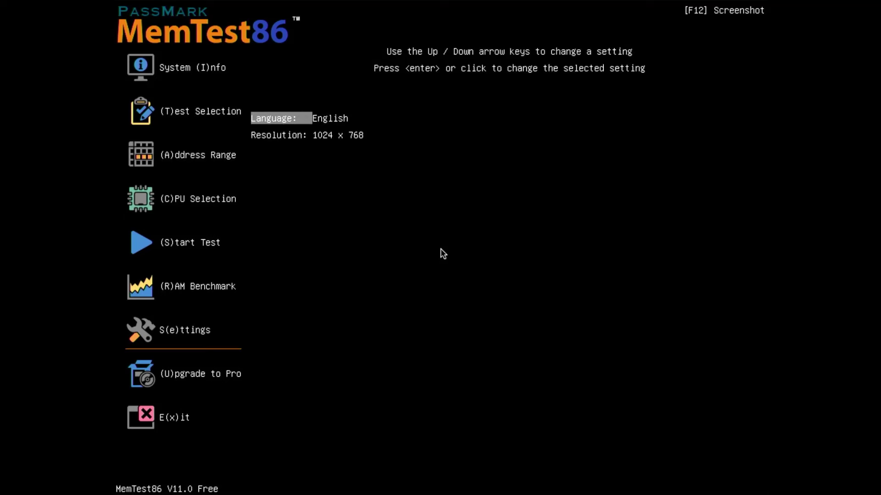
{"action": "key", "text": "Return"}
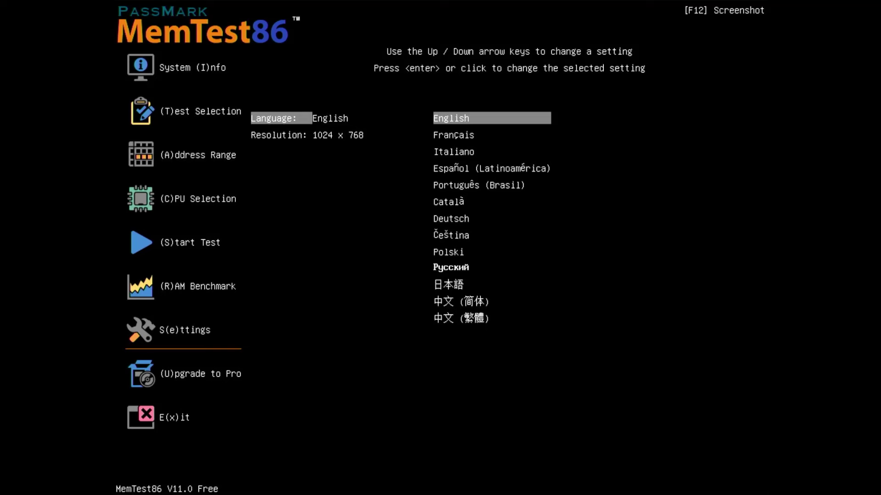
{"action": "key", "text": "Escape"}
{"action": "key", "text": "Down"}
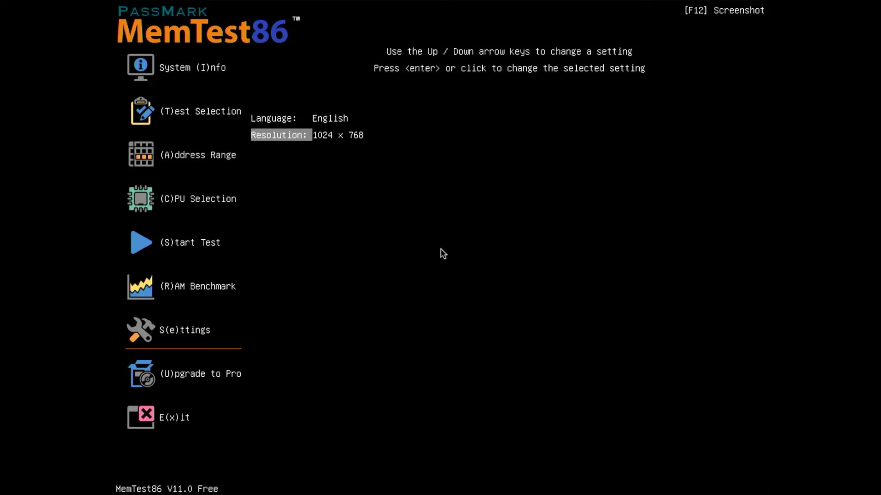
Step: Move the Settings highlight back up to Language
{"action": "key", "text": "Up"}
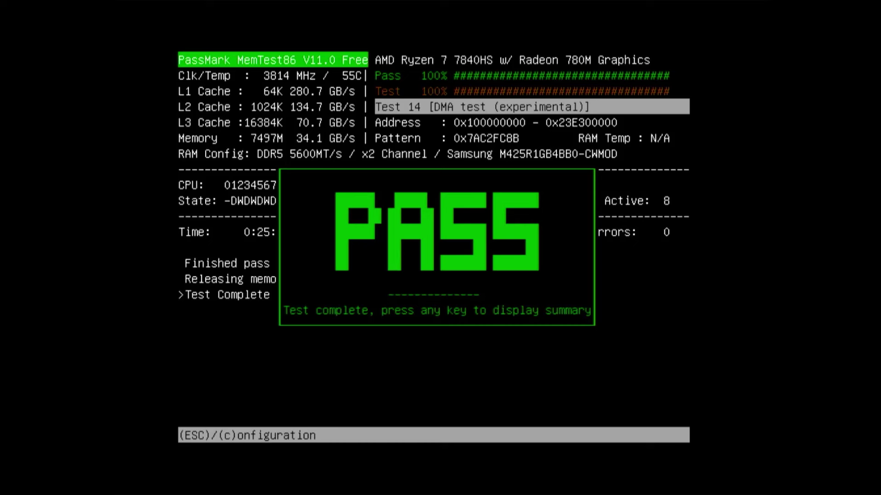
Step: Review the result summary and per-test error table, then save the HTML report
{"action": "key", "text": "Return"}
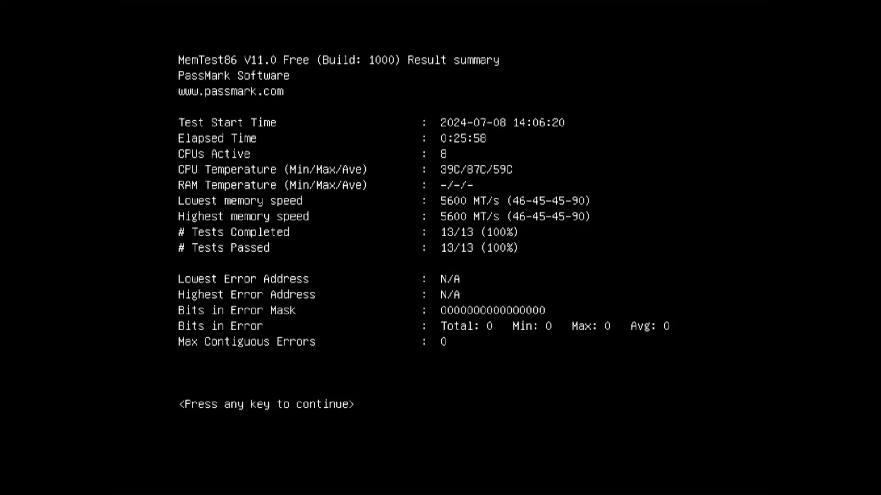
{"action": "key", "text": "Return"}
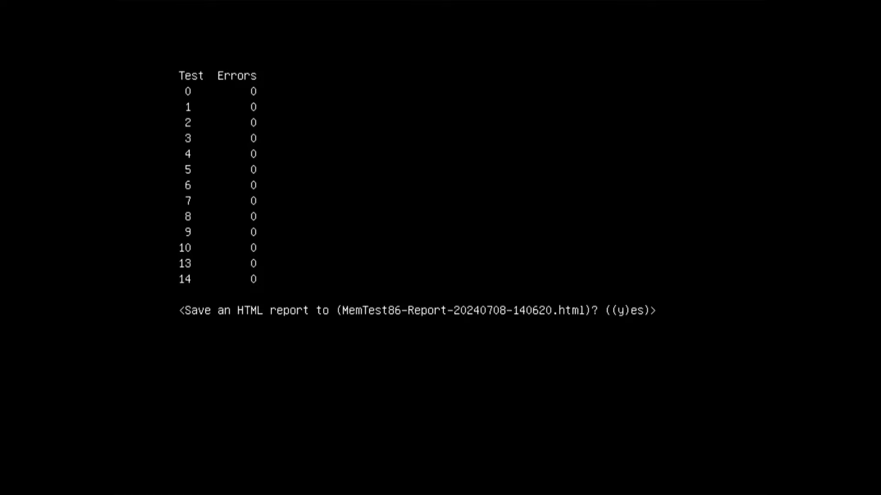
{"action": "key", "text": "Escape"}
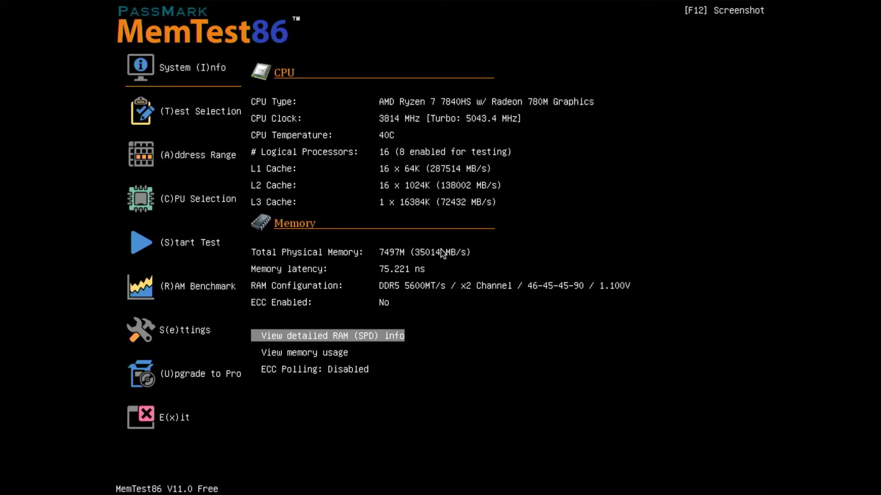
Step: Open the RAM Benchmark page, set to Block Read/Write: Read at 0%
{"action": "key", "text": "r"}
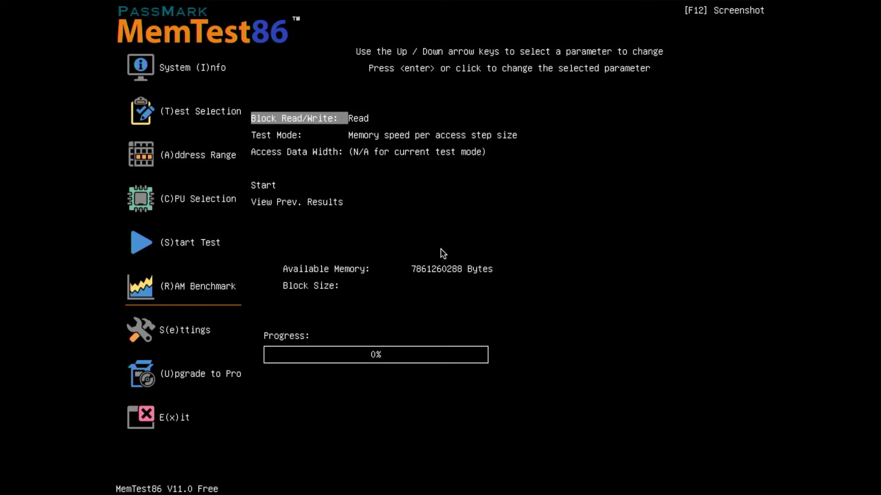
Step: Keep Block Read/Write at Read and set Test Mode to 'Memory speed per block size'
{"action": "key", "text": "Return"}
{"action": "key", "text": "Return"}
{"action": "key", "text": "Down"}
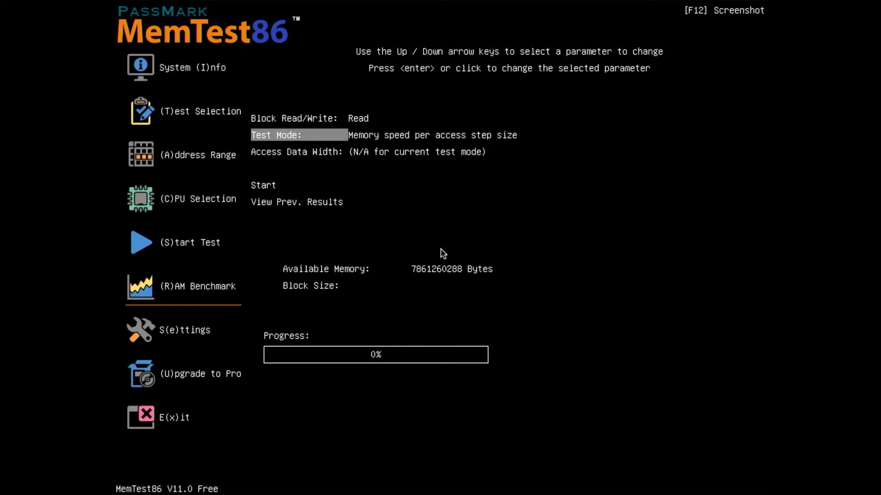
{"action": "key", "text": "Return"}
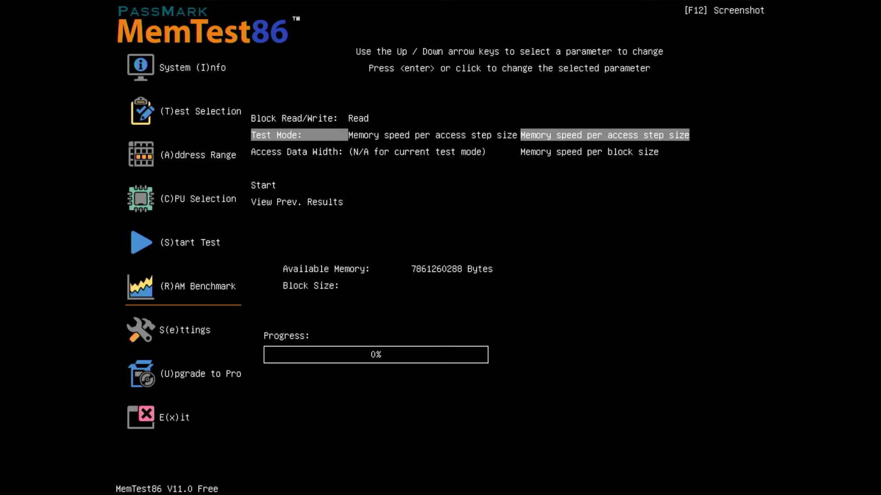
{"action": "key", "text": "Return"}
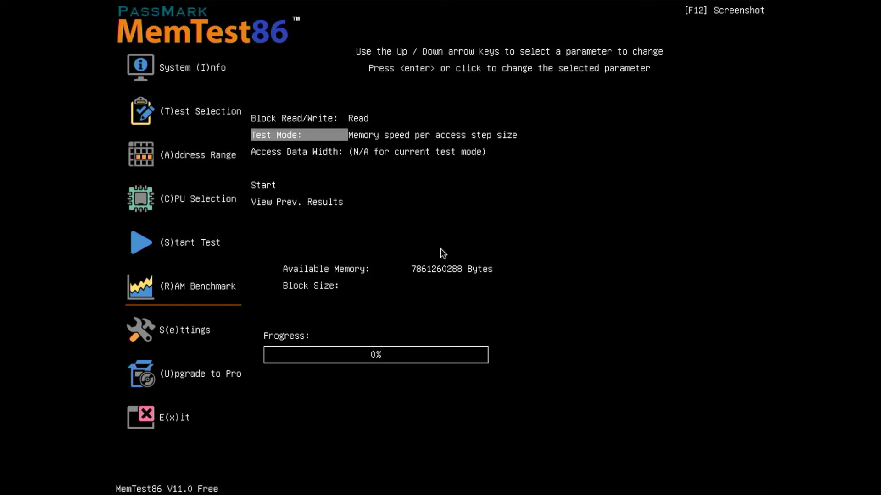
{"action": "key", "text": "Down"}
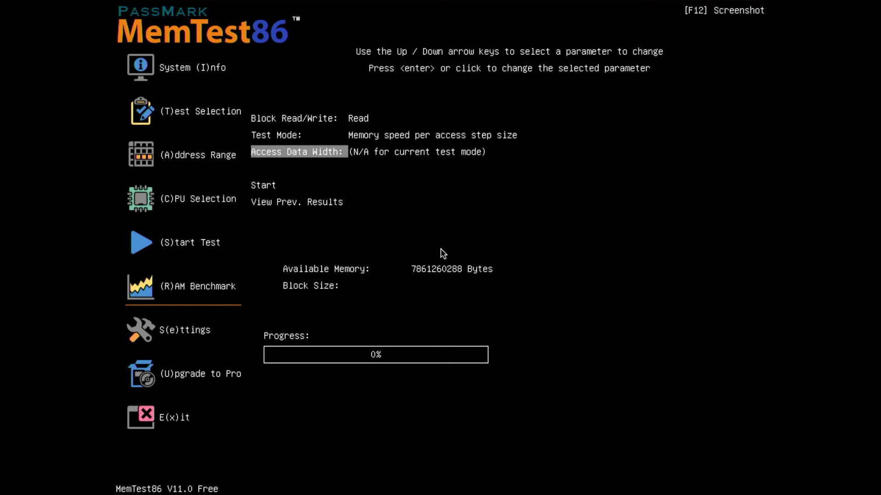
{"action": "key", "text": "Up"}
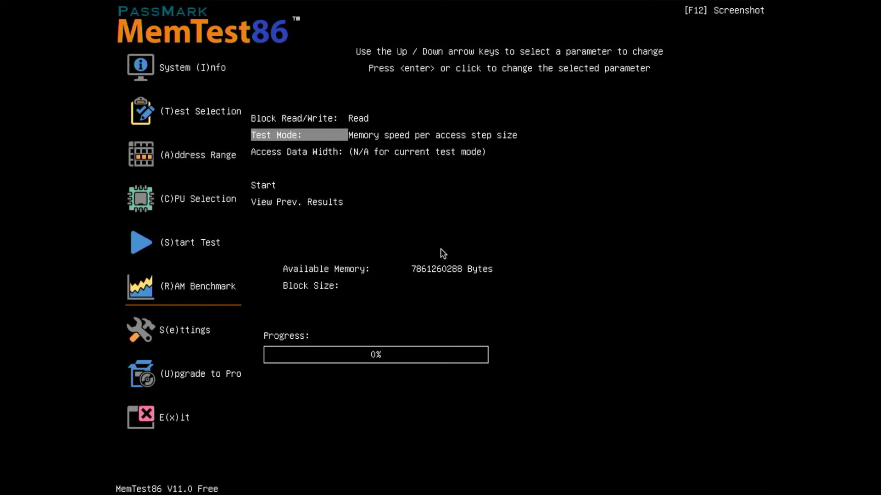
{"action": "key", "text": "Return"}
{"action": "key", "text": "Down"}
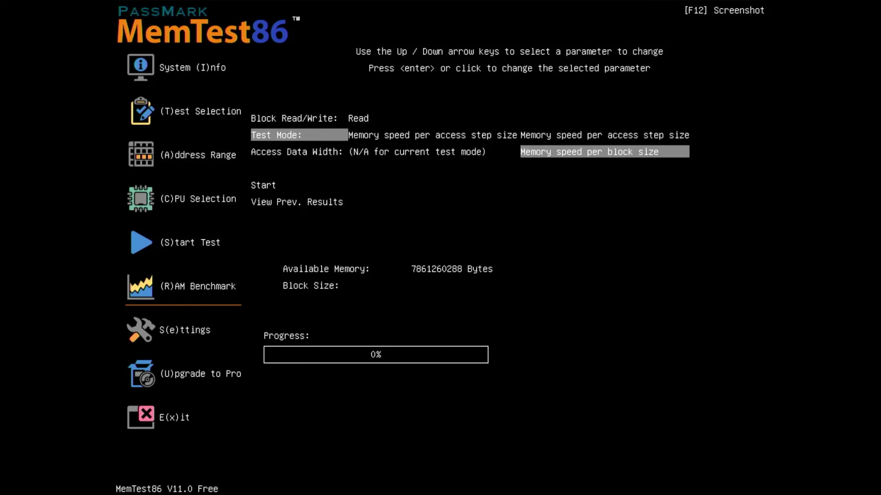
{"action": "key", "text": "Return"}
Step: Set the benchmark's Access Data Width to 64-bit
{"action": "key", "text": "Down"}
{"action": "key", "text": "Return"}
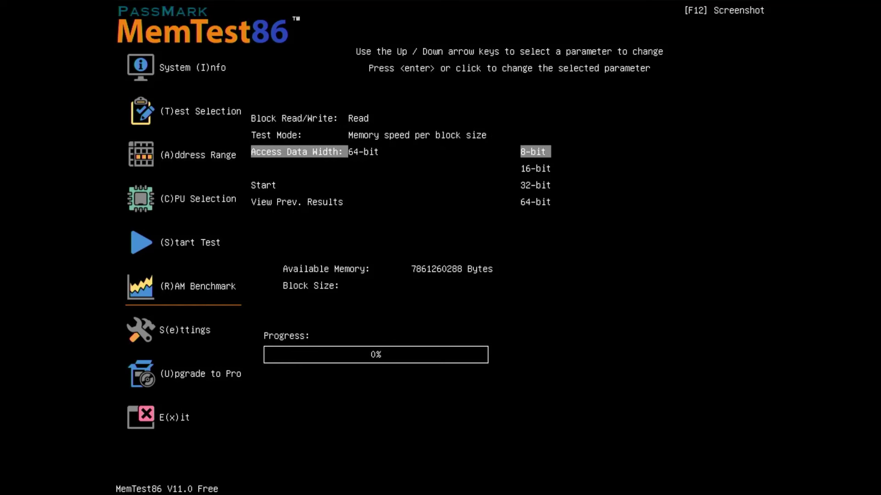
{"action": "key", "text": "Down"}
{"action": "key", "text": "Down"}
{"action": "key", "text": "Down"}
{"action": "key", "text": "Return"}
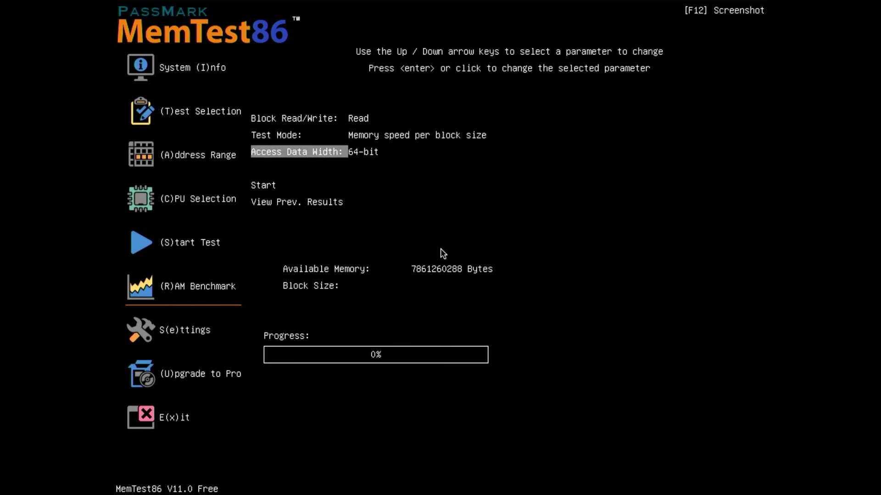
{"action": "key", "text": "Up"}
{"action": "key", "text": "Down"}
{"action": "key", "text": "Down"}
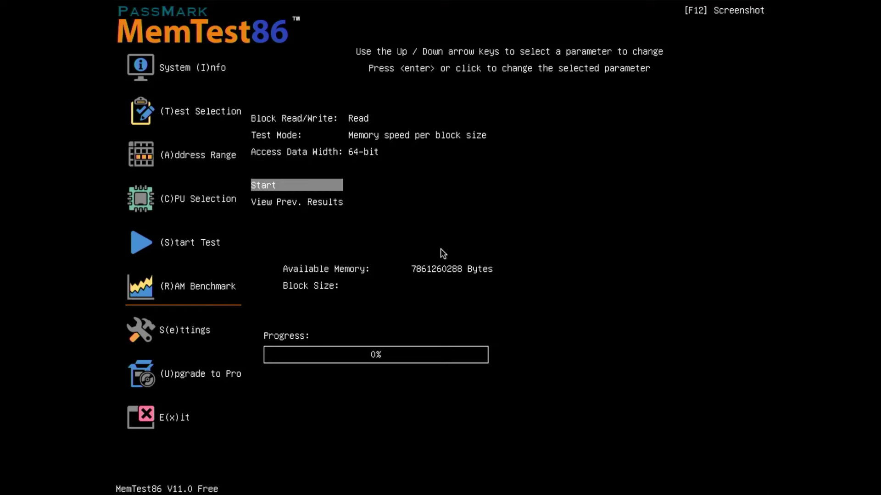
Step: Run the Read 64-bit benchmark, view its speed graph, and go back to the settings
{"action": "key", "text": "Return"}
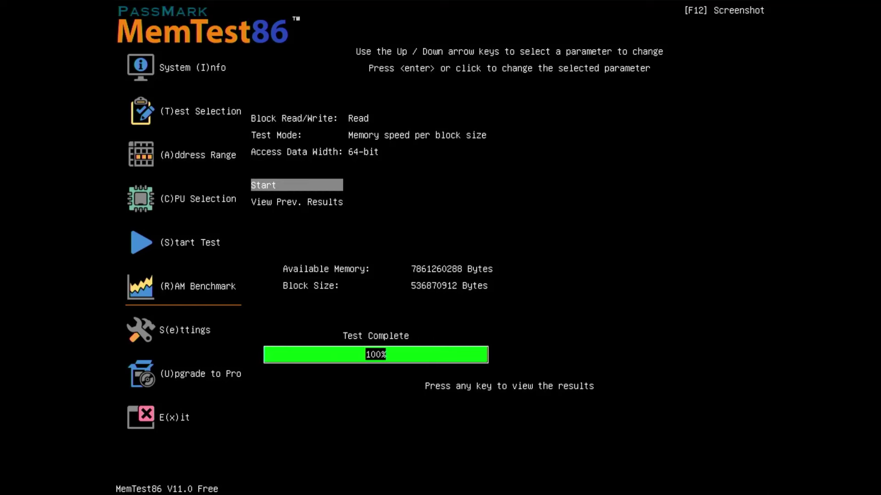
{"action": "key", "text": "Return"}
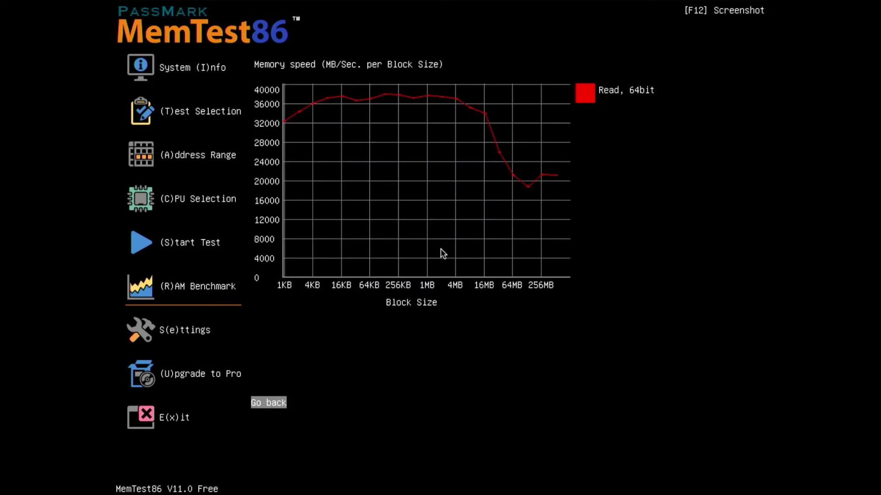
{"action": "key", "text": "Return"}
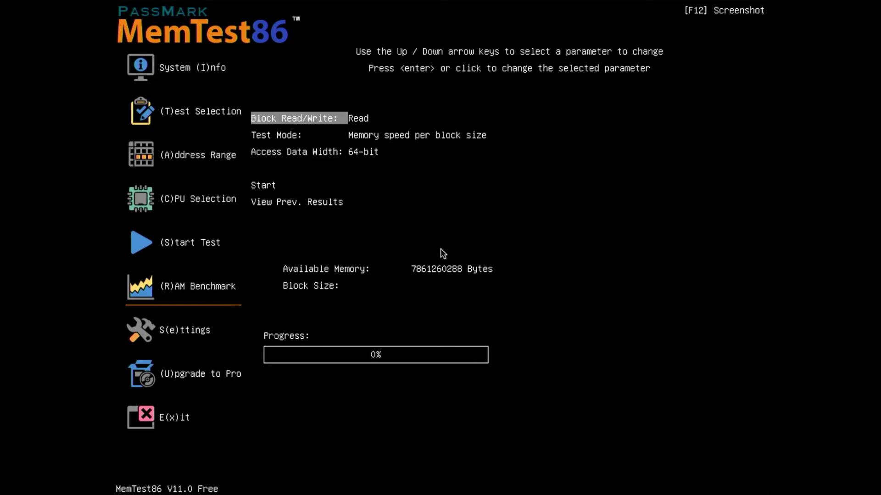
Step: Switch Block Read/Write to Write and run the benchmark again, viewing the Write speed graph
{"action": "key", "text": "Return"}
{"action": "key", "text": "Down"}
{"action": "key", "text": "Return"}
{"action": "key", "text": "Down"}
{"action": "key", "text": "Down"}
{"action": "key", "text": "Down"}
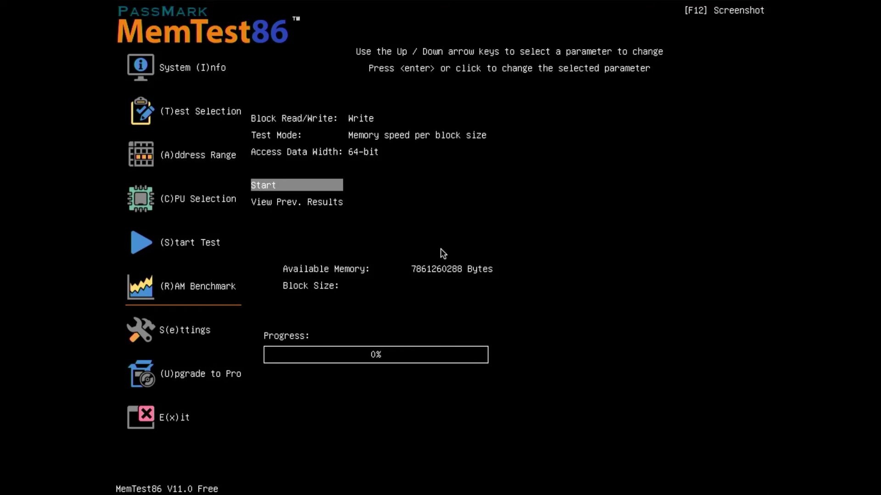
{"action": "key", "text": "Return"}
{"action": "key", "text": "Return"}
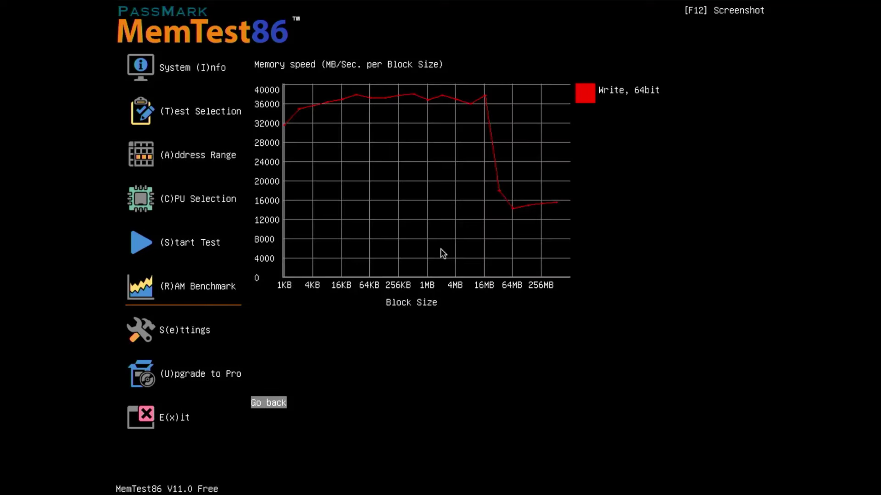
{"action": "key", "text": "Return"}
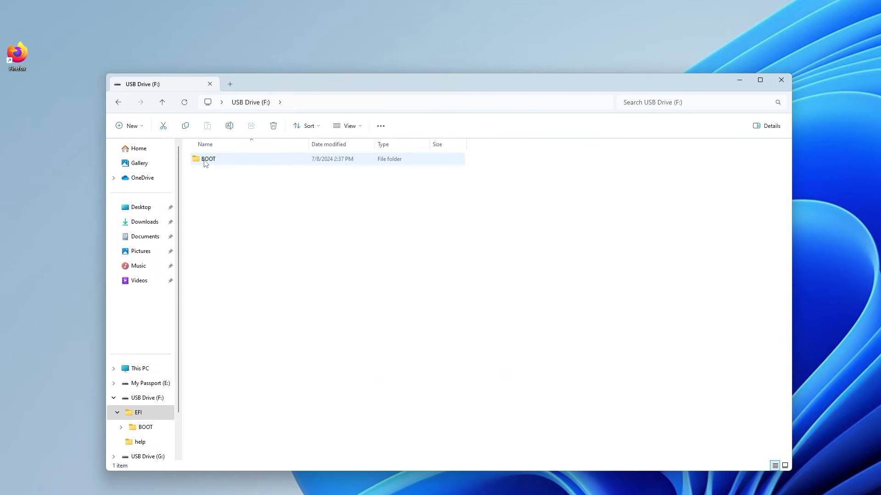
Step: Open the EFI\BOOT folder and select the MemTest86-Report-20240708-140620.html file
{"action": "double_click", "coordinate": [206, 161]}
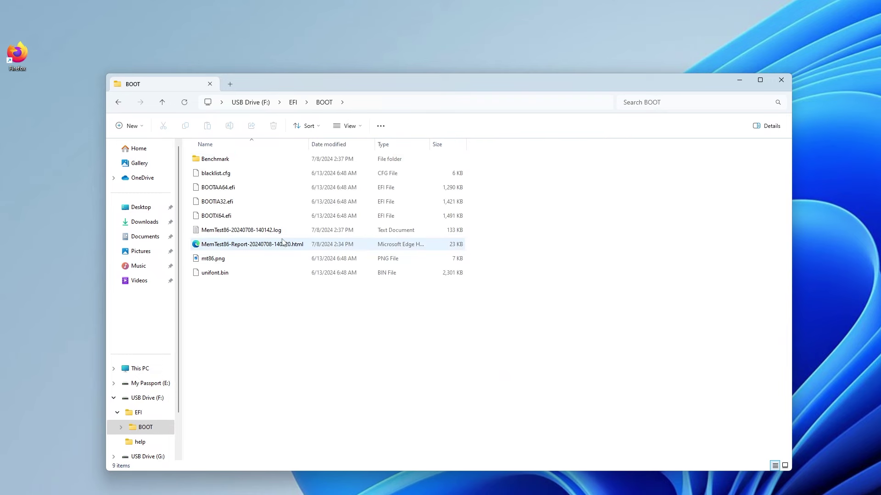
{"action": "left_click", "coordinate": [269, 250]}
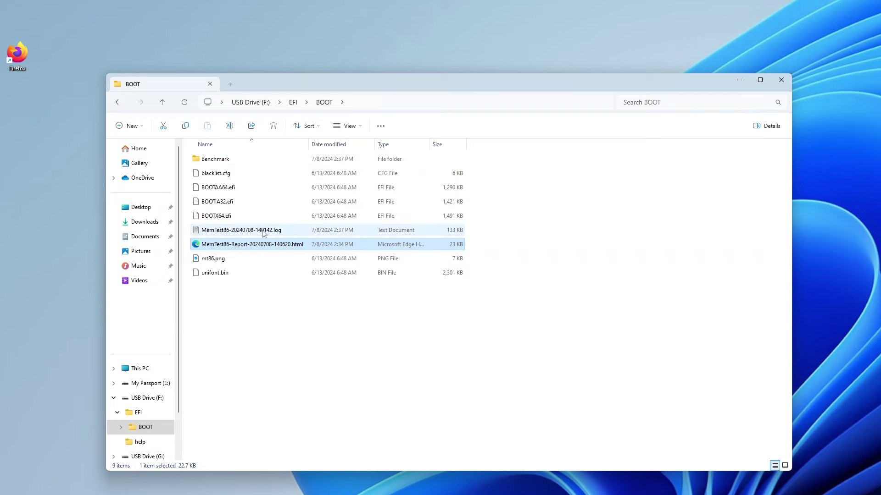
{"action": "left_click", "coordinate": [264, 234]}
{"action": "left_click", "coordinate": [261, 246]}
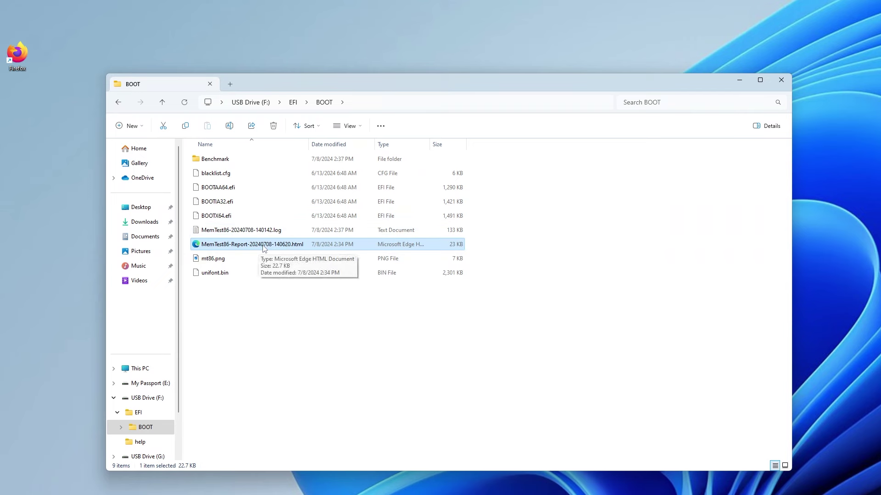
Step: Open the HTML report in Edge, scroll through the passing results, and return to the top
{"action": "double_click", "coordinate": [262, 247]}
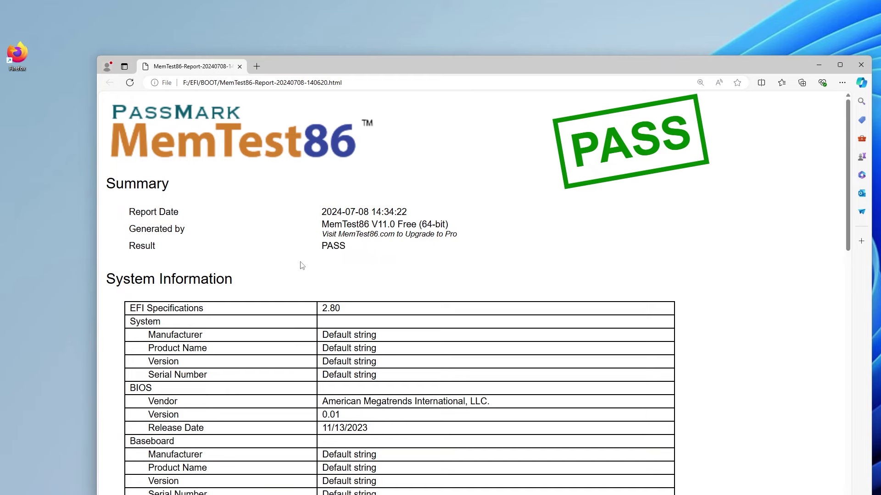
{"action": "scroll", "coordinate": [310, 238], "scroll_direction": "down", "scroll_amount": 5}
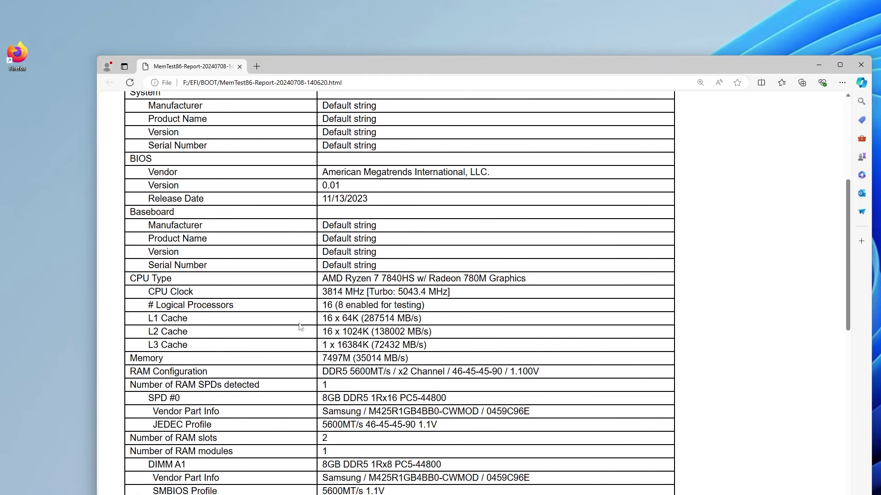
{"action": "scroll", "coordinate": [300, 323], "scroll_direction": "down", "scroll_amount": 6}
{"action": "scroll", "coordinate": [301, 323], "scroll_direction": "down", "scroll_amount": 3}
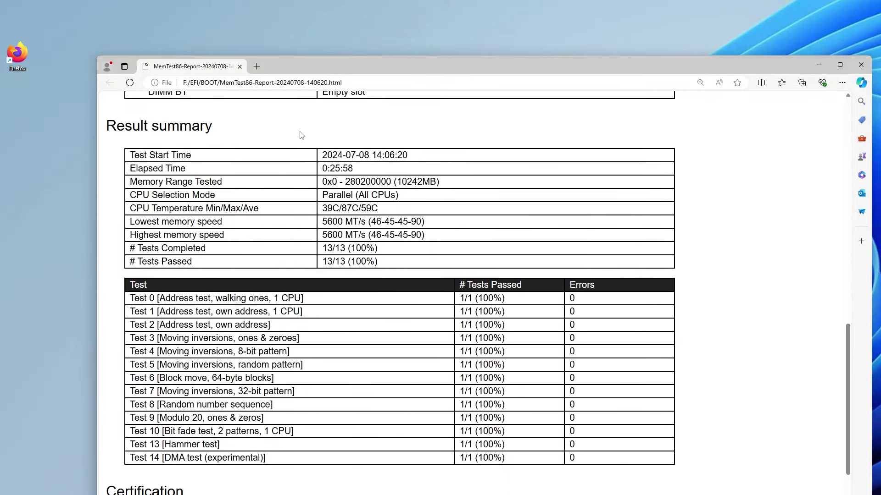
{"action": "scroll", "coordinate": [301, 135], "scroll_direction": "down", "scroll_amount": 3}
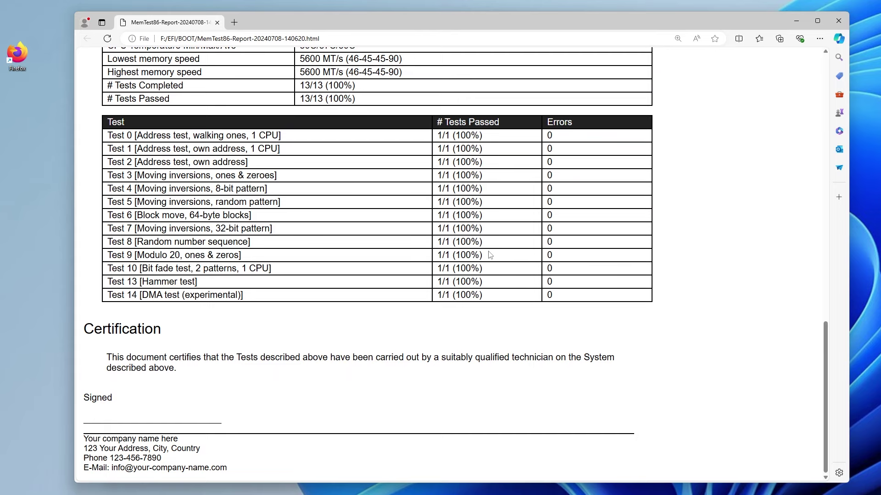
{"action": "key", "text": "Home"}
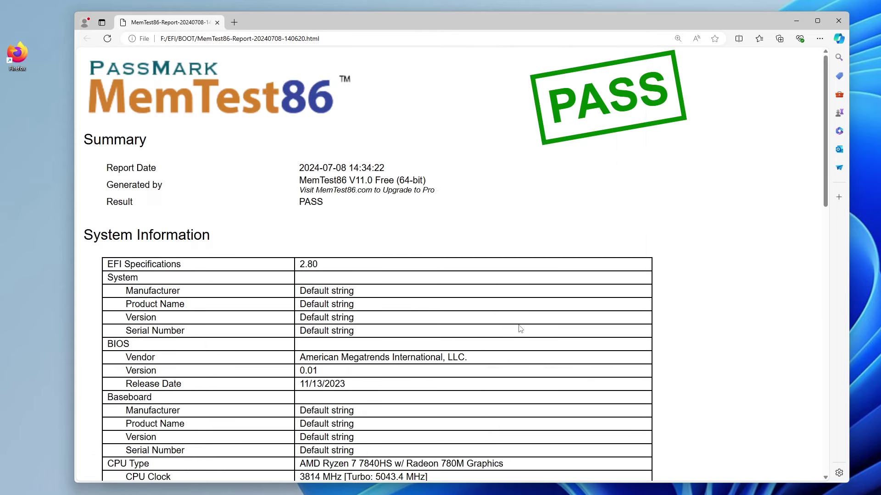